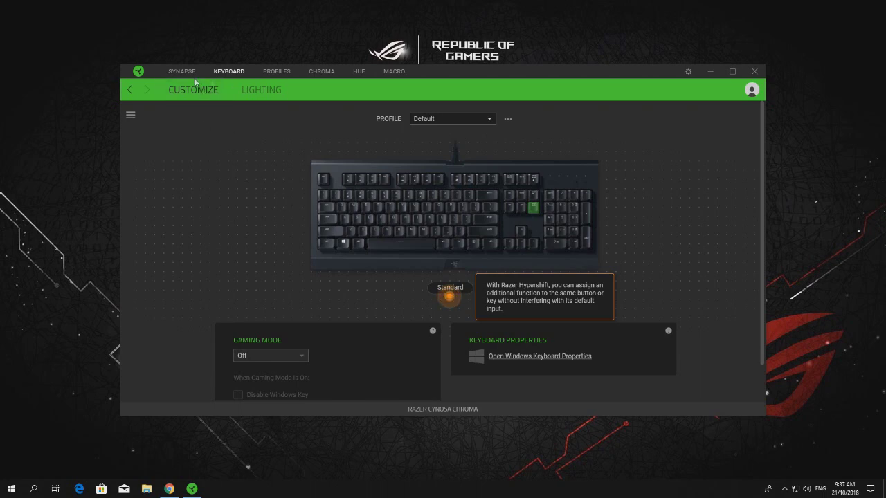
# Add a new macro on the macros page and rename it 'Autohop'.
pyautogui.click(401, 72)
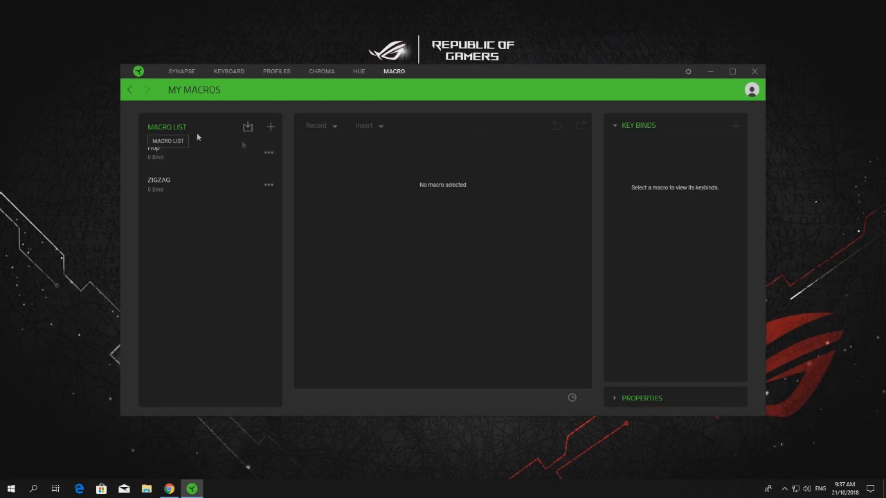
pyautogui.click(271, 128)
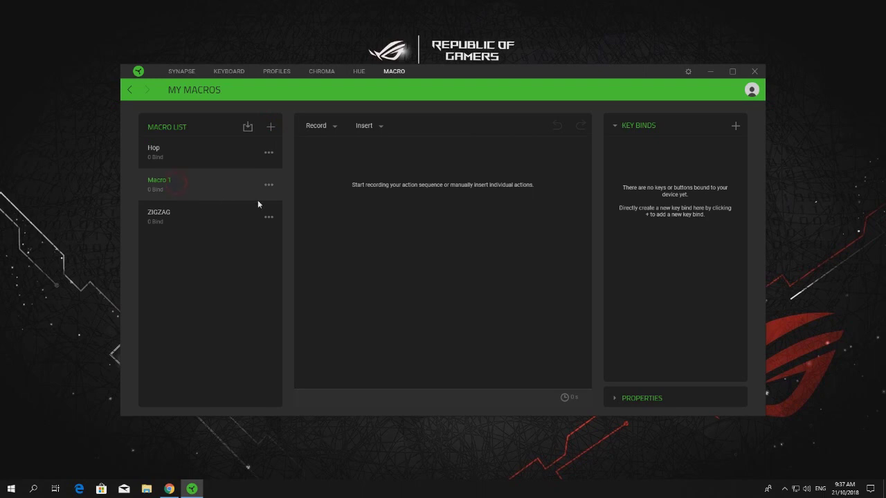
pyautogui.click(268, 185)
pyautogui.doubleClick(166, 178)
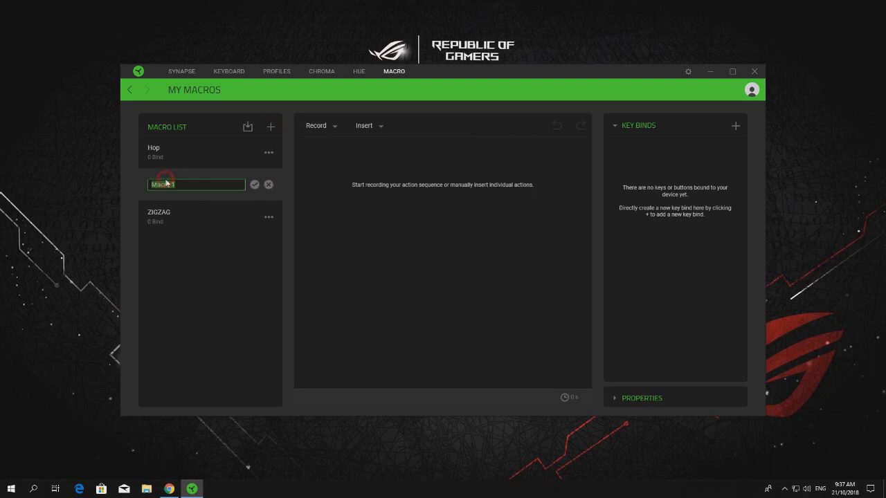
pyautogui.write('Autohop')
pyautogui.click(254, 185)
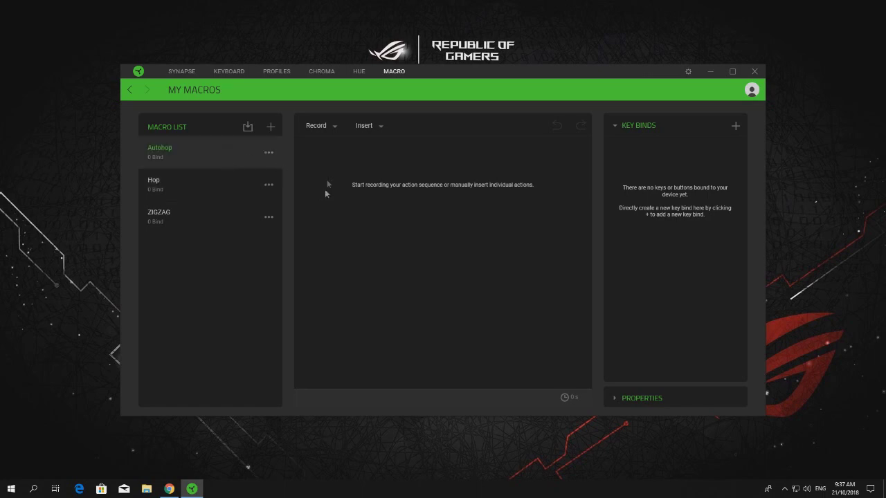
# Start recording into Autohop and press Space several times to capture jump keystrokes.
pyautogui.click(332, 127)
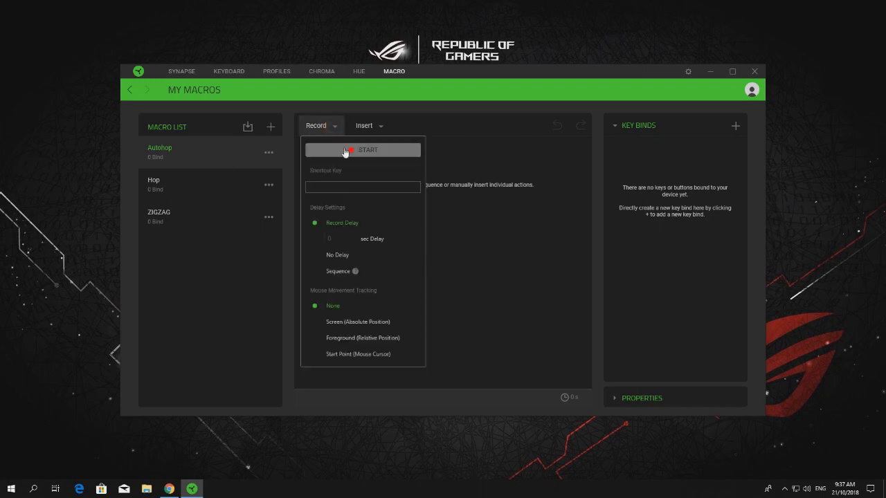
pyautogui.click(345, 151)
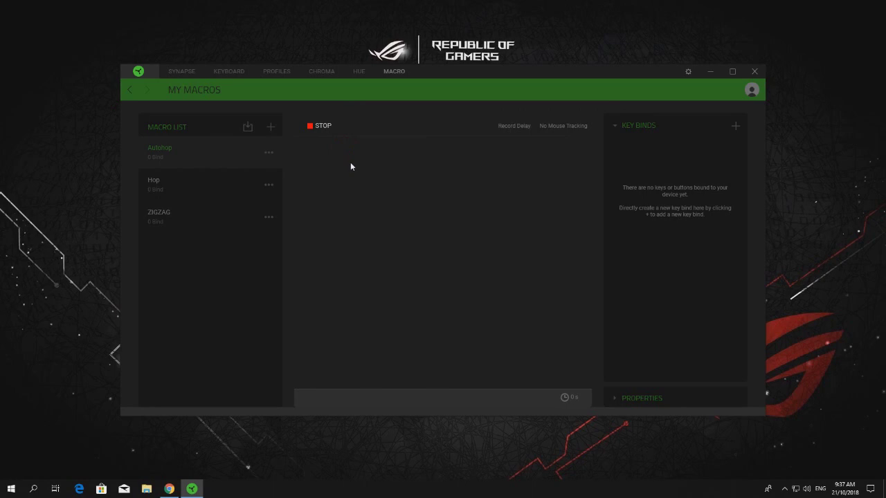
pyautogui.press('space')
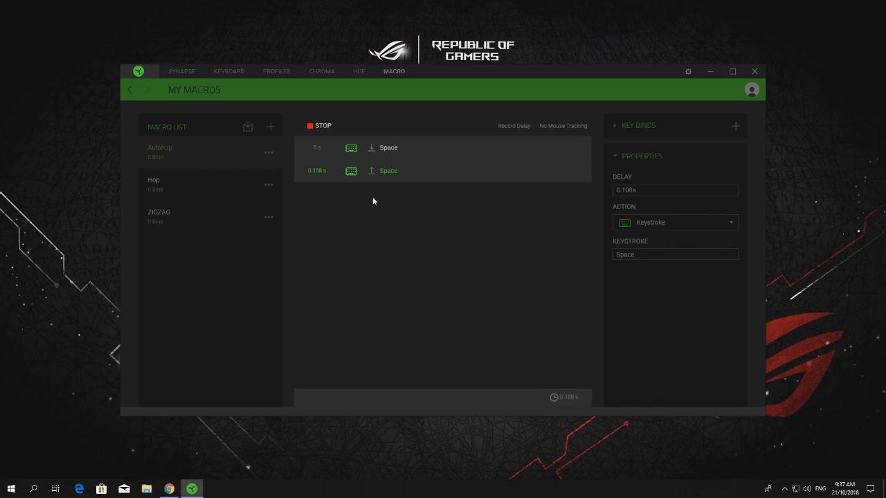
pyautogui.press('space')
pyautogui.press('space')
pyautogui.press('space')
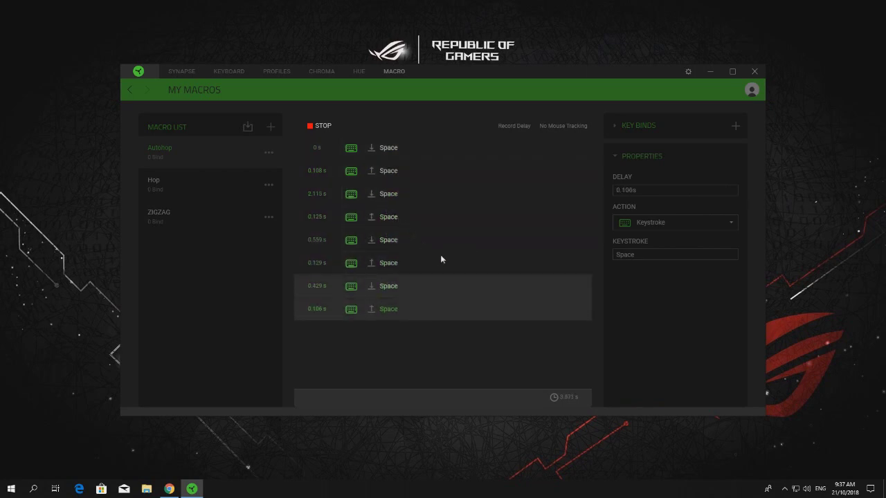
pyautogui.press('space')
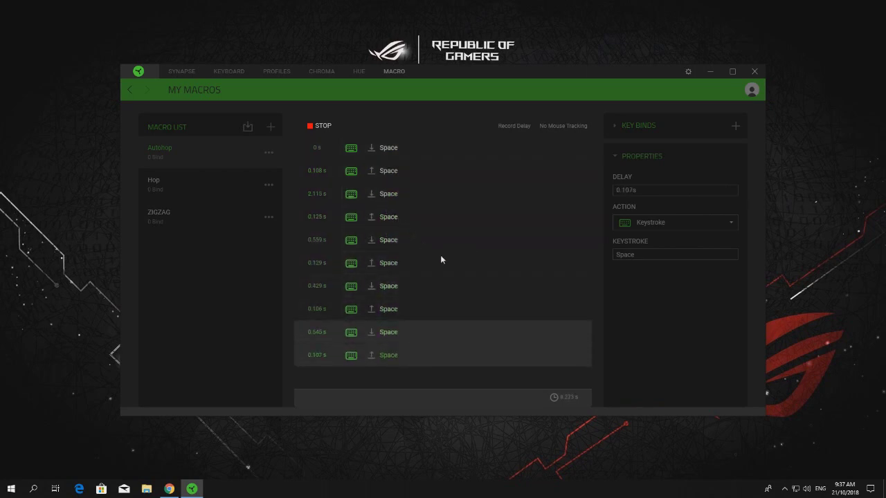
pyautogui.press('space')
pyautogui.press('space')
pyautogui.press('space')
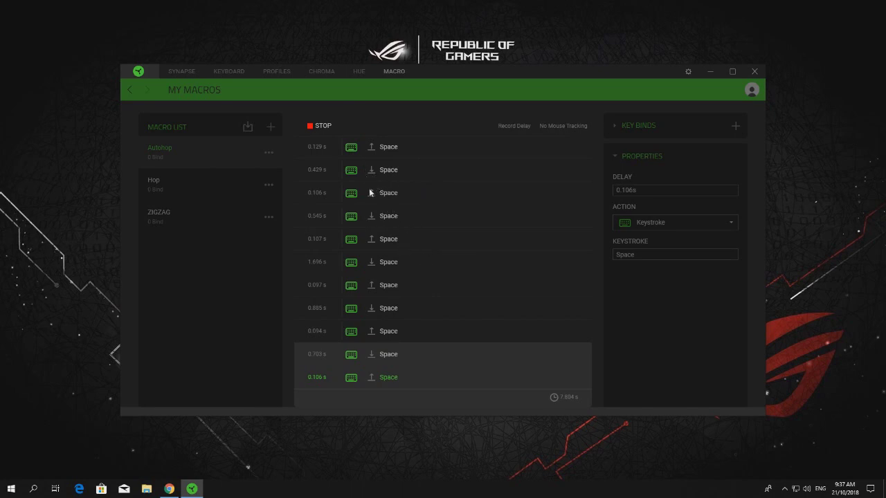
# Stop recording and change the 0.429 s Space step's delay to 0.005 s.
pyautogui.click(316, 127)
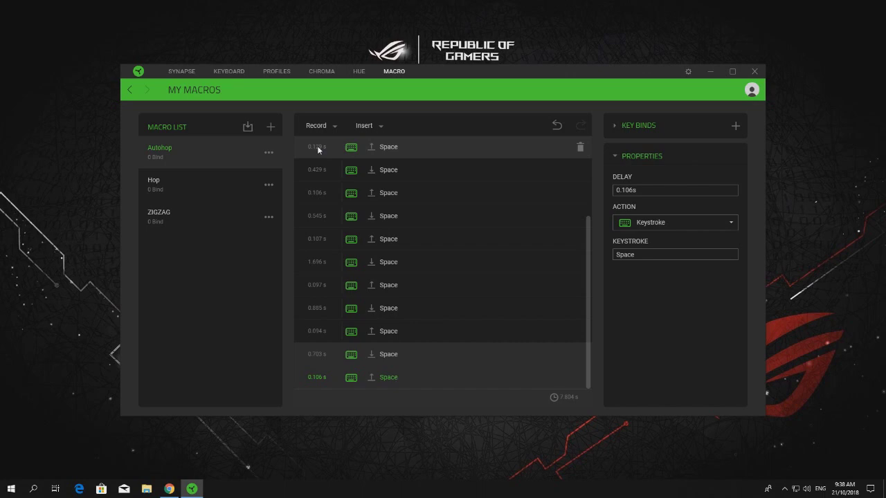
pyautogui.click(319, 172)
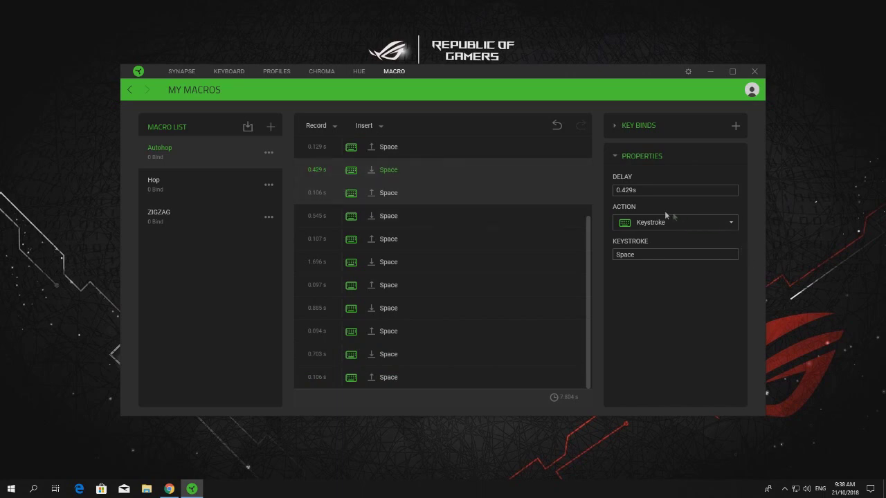
pyautogui.click(635, 191)
pyautogui.doubleClick(637, 189)
pyautogui.press('BackSpace')
pyautogui.press('BackSpace')
pyautogui.press('BackSpace')
pyautogui.press('BackSpace')
pyautogui.press('BackSpace')
pyautogui.write('.005')
pyautogui.click(318, 150)
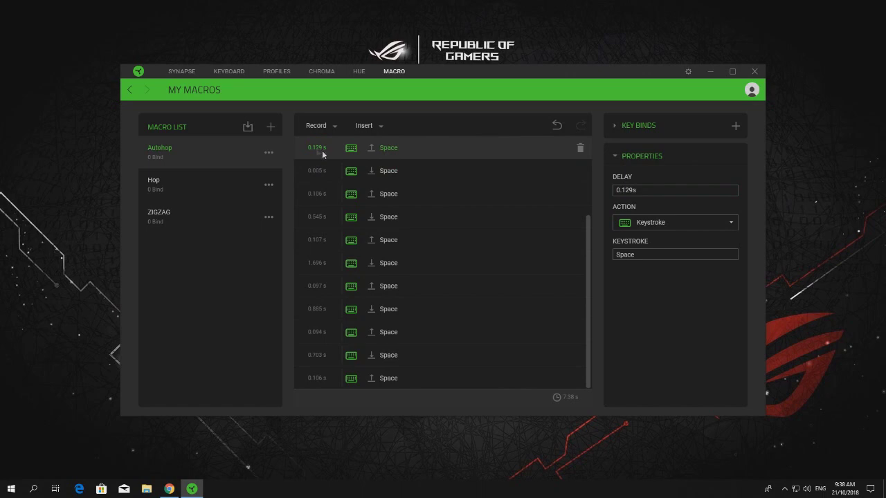
# Set the 0.129 s and 0.106 s step delays to 0.005 s as well.
pyautogui.doubleClick(637, 189)
pyautogui.click(641, 191)
pyautogui.press('BackSpace')
pyautogui.press('BackSpace')
pyautogui.press('BackSpace')
pyautogui.press('BackSpace')
pyautogui.write('000')
pyautogui.press('BackSpace')
pyautogui.write('5')
pyautogui.click(317, 195)
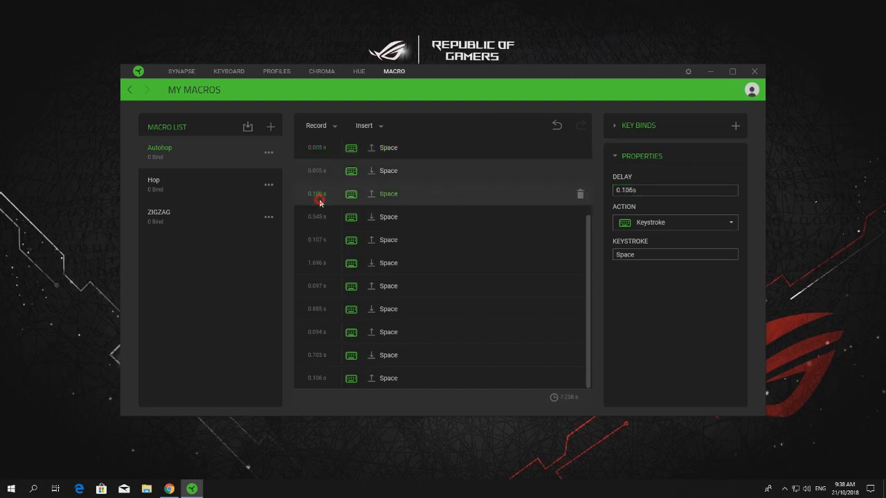
pyautogui.doubleClick(642, 190)
pyautogui.click(642, 190)
pyautogui.press('BackSpace')
pyautogui.press('BackSpace')
pyautogui.press('BackSpace')
pyautogui.press('BackSpace')
pyautogui.write('005')
pyautogui.click(314, 215)
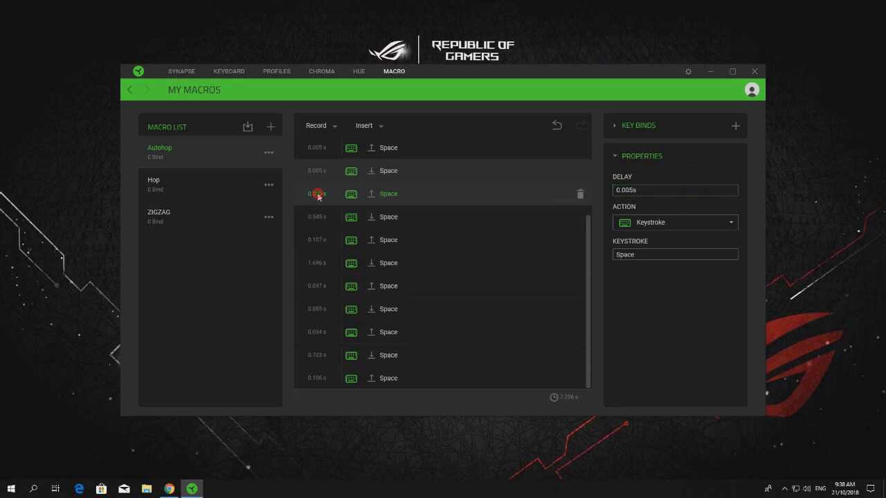
# Change the 0.545 s and 0.107 s step delays to 0.005 s.
pyautogui.click(652, 191)
pyautogui.click(652, 191)
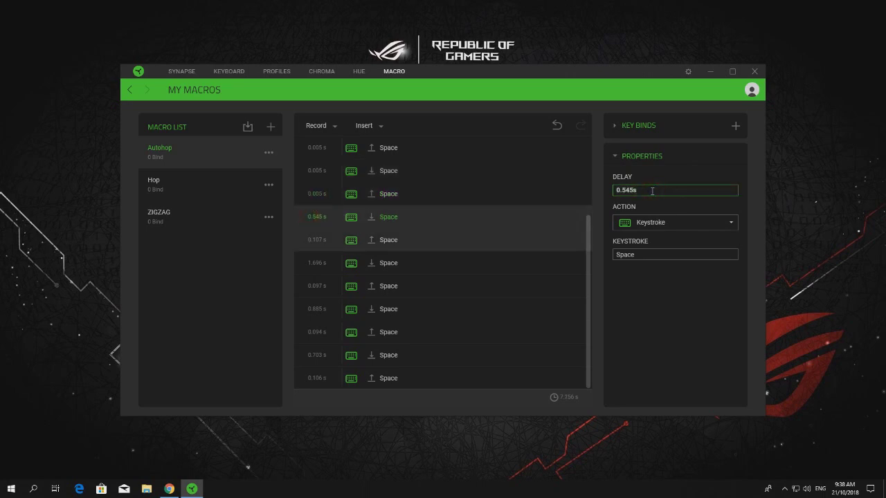
pyautogui.press('BackSpace')
pyautogui.press('BackSpace')
pyautogui.press('BackSpace')
pyautogui.press('BackSpace')
pyautogui.write('005')
pyautogui.click(315, 217)
pyautogui.click(320, 240)
pyautogui.doubleClick(649, 190)
pyautogui.press('BackSpace')
pyautogui.press('BackSpace')
pyautogui.press('BackSpace')
pyautogui.press('BackSpace')
pyautogui.press('BackSpace')
pyautogui.write('.005')
pyautogui.click(317, 242)
# Set the 1.696 s and 0.097 s step delays to 0.005 s.
pyautogui.click(315, 261)
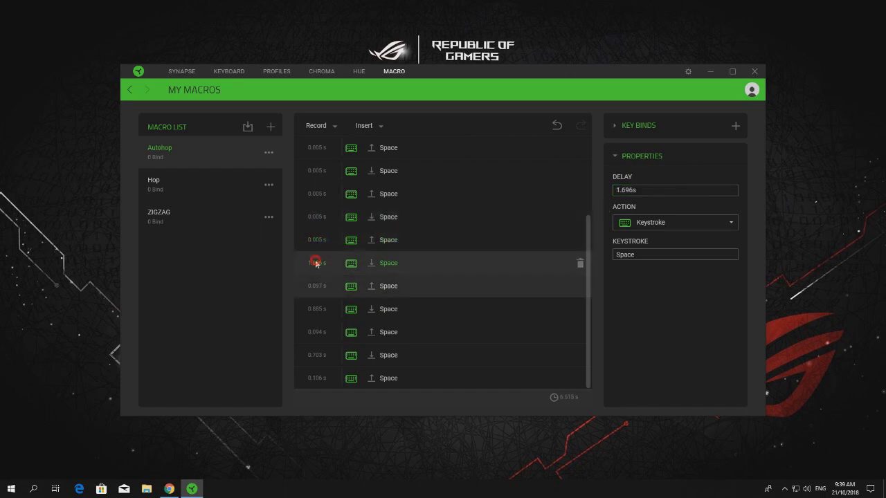
pyautogui.doubleClick(656, 191)
pyautogui.write('0.005')
pyautogui.click(316, 285)
pyautogui.doubleClick(647, 190)
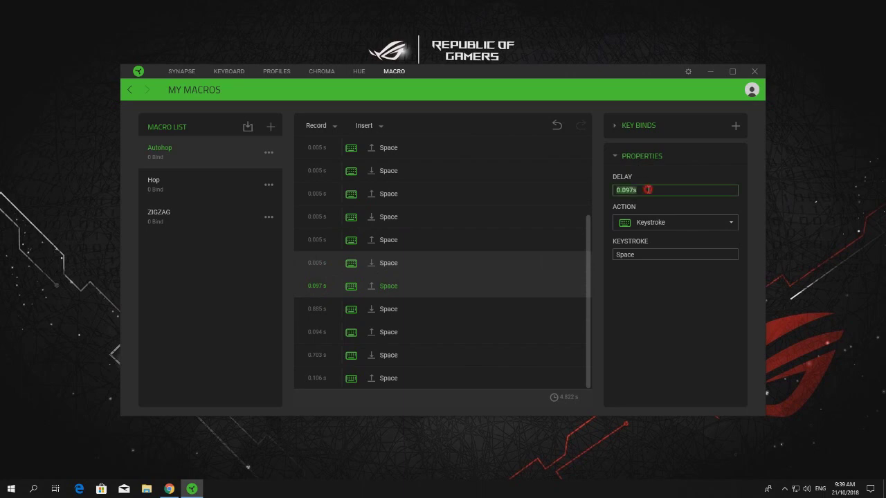
pyautogui.write('0.005')
pyautogui.press('BackSpace')
pyautogui.press('BackSpace')
pyautogui.press('BackSpace')
pyautogui.write('005')
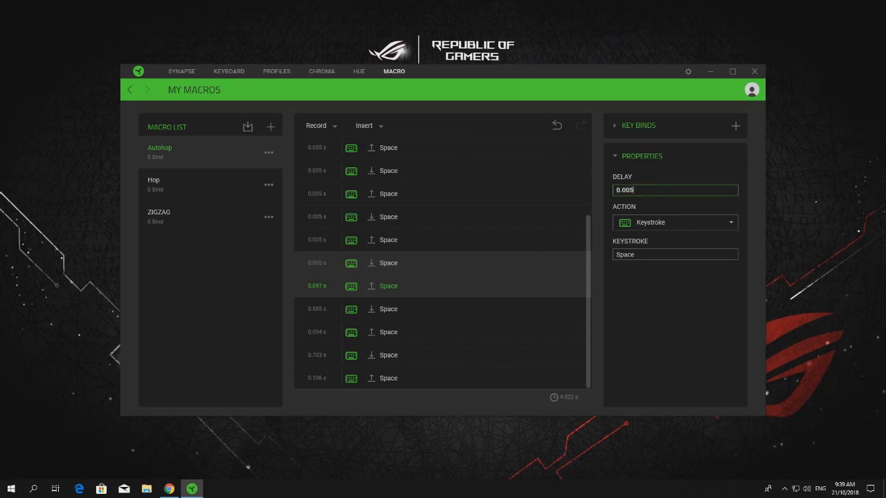
# Replace the 0.885 s and 0.094 s delays with 0.005 s.
pyautogui.click(316, 309)
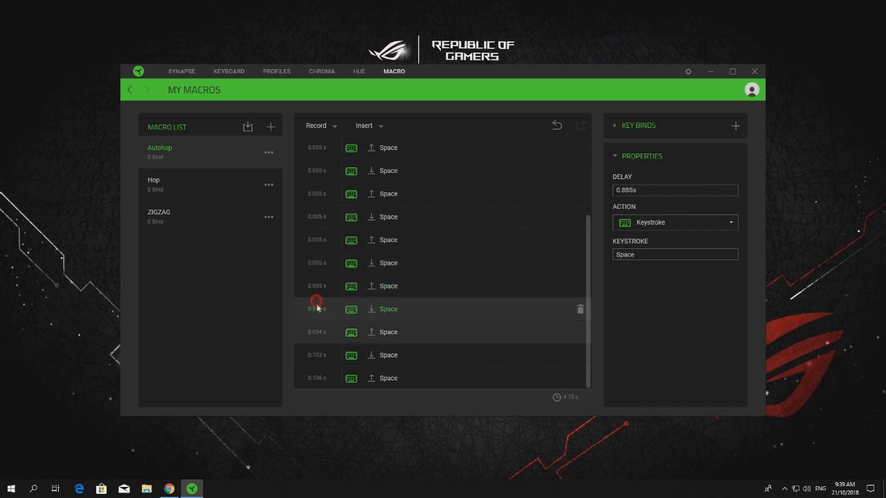
pyautogui.click(652, 186)
pyautogui.click(651, 188)
pyautogui.press('BackSpace')
pyautogui.press('BackSpace')
pyautogui.press('BackSpace')
pyautogui.press('BackSpace')
pyautogui.write('005')
pyautogui.click(315, 332)
pyautogui.click(665, 190)
pyautogui.click(665, 190)
pyautogui.press('BackSpace')
pyautogui.press('BackSpace')
pyautogui.press('BackSpace')
pyautogui.press('BackSpace')
pyautogui.write('005')
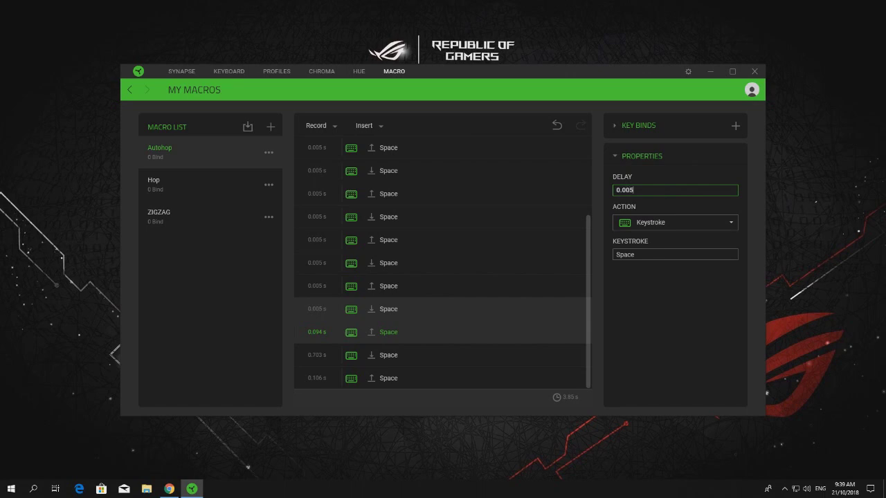
pyautogui.click(318, 332)
# Set the 0.703 s and final 0.106 s step delays to 0.005 s.
pyautogui.click(319, 360)
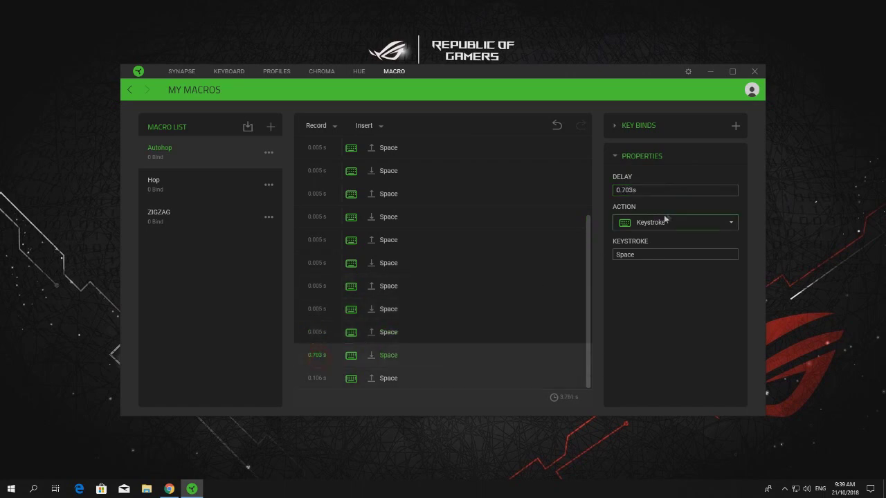
pyautogui.click(653, 188)
pyautogui.click(652, 188)
pyautogui.press('BackSpace')
pyautogui.press('BackSpace')
pyautogui.press('BackSpace')
pyautogui.press('BackSpace')
pyautogui.write('005')
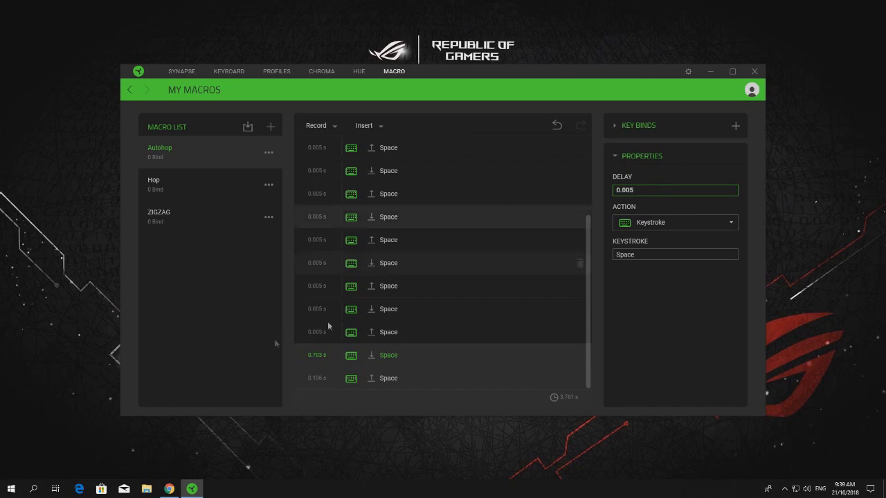
pyautogui.click(335, 352)
pyautogui.click(315, 383)
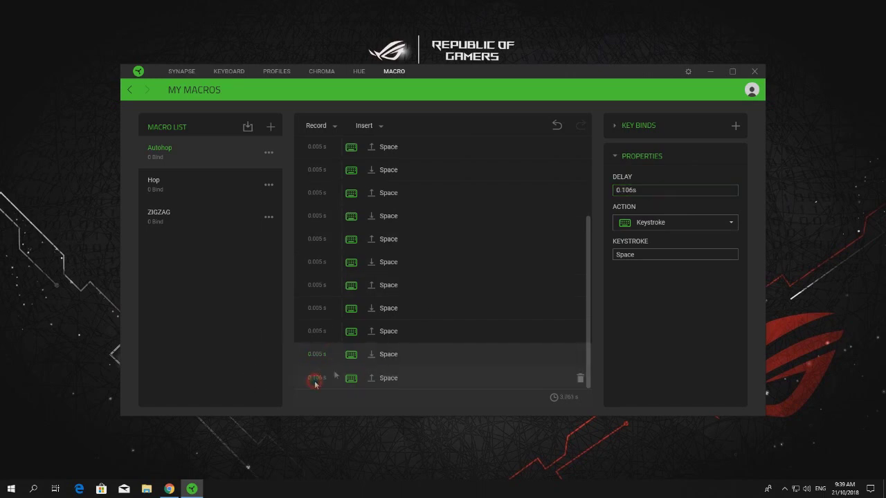
pyautogui.doubleClick(645, 189)
pyautogui.click(645, 190)
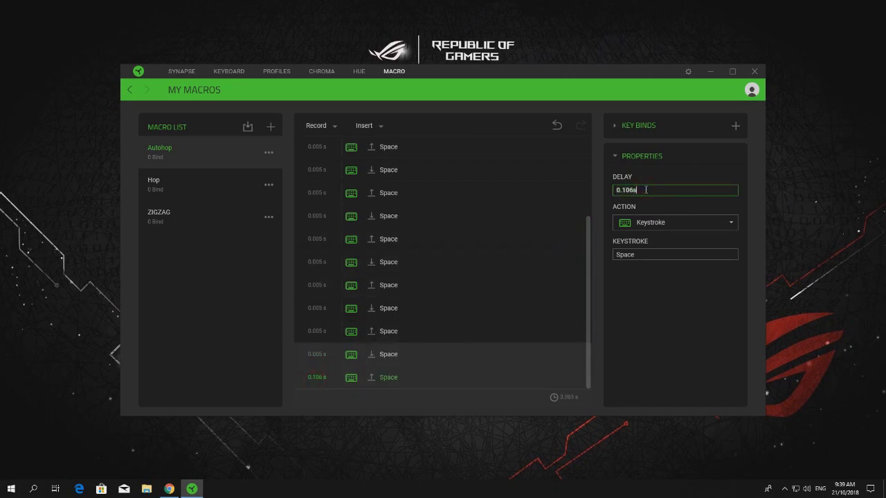
pyautogui.press('BackSpace')
pyautogui.press('BackSpace')
pyautogui.press('BackSpace')
pyautogui.press('BackSpace')
pyautogui.write('005')
pyautogui.click(314, 380)
# Drag Space rows into alternating press/release order and return to the top of the list.
pyautogui.moveTo(358, 341); pyautogui.dragTo(380, 225)
pyautogui.scroll(3, 383, 188)
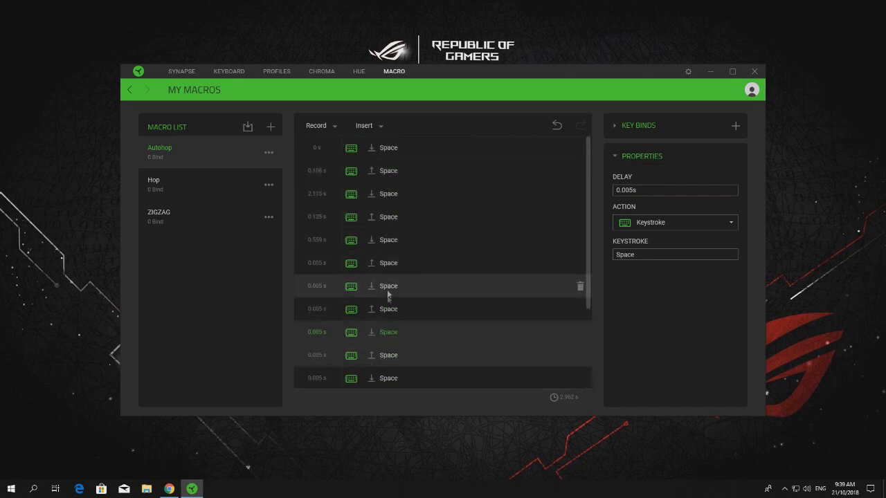
pyautogui.moveTo(386, 290); pyautogui.dragTo(389, 340)
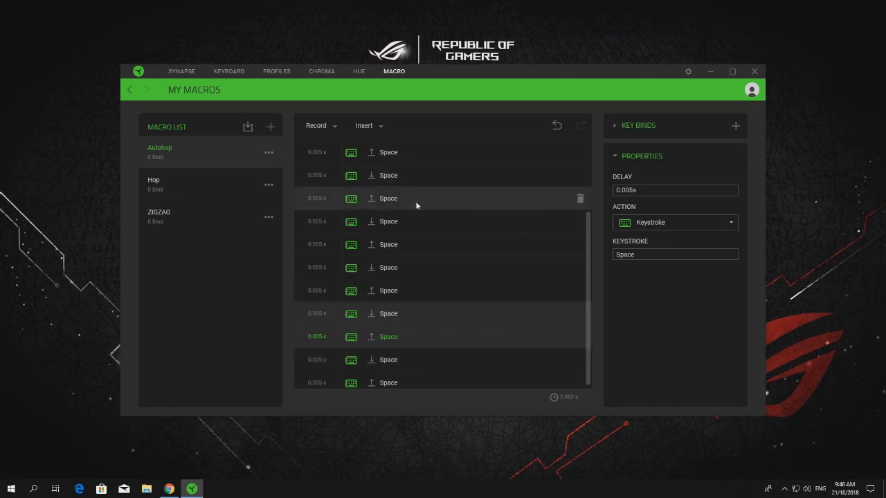
pyautogui.scroll(3, 357, 252)
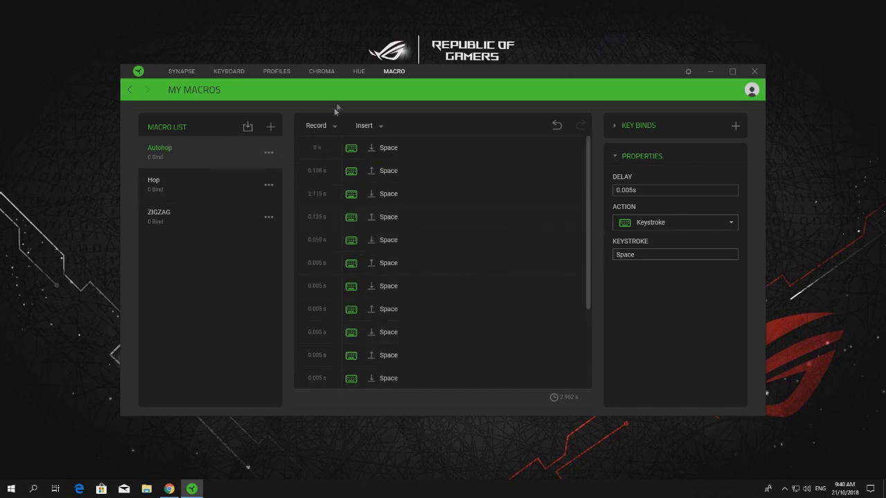
# Select the spacebar on the keyboard page and choose to assign it a macro.
pyautogui.click(217, 73)
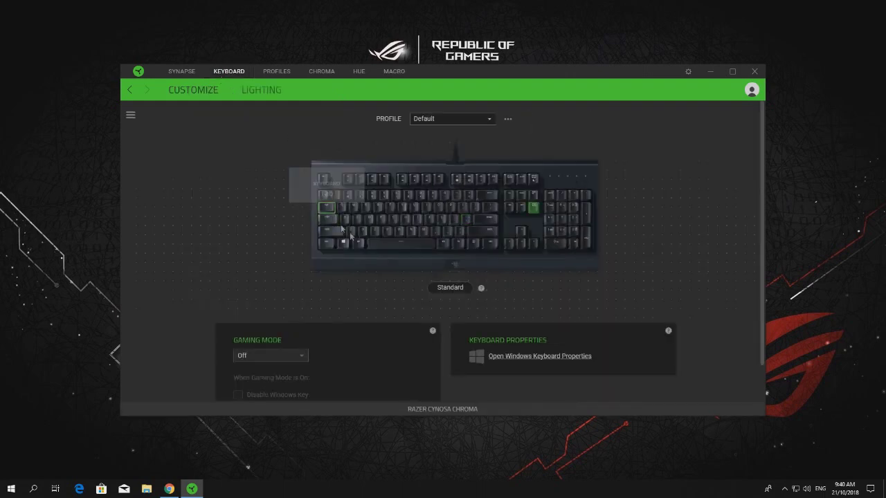
pyautogui.click(402, 246)
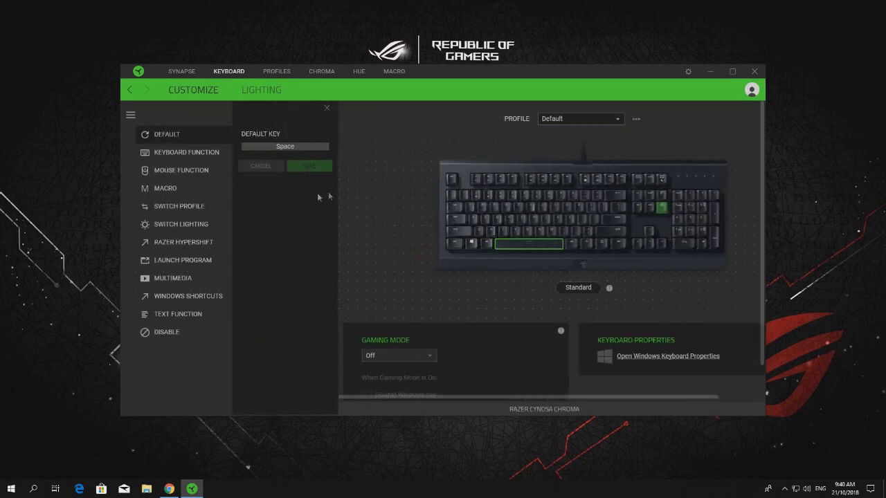
pyautogui.click(163, 188)
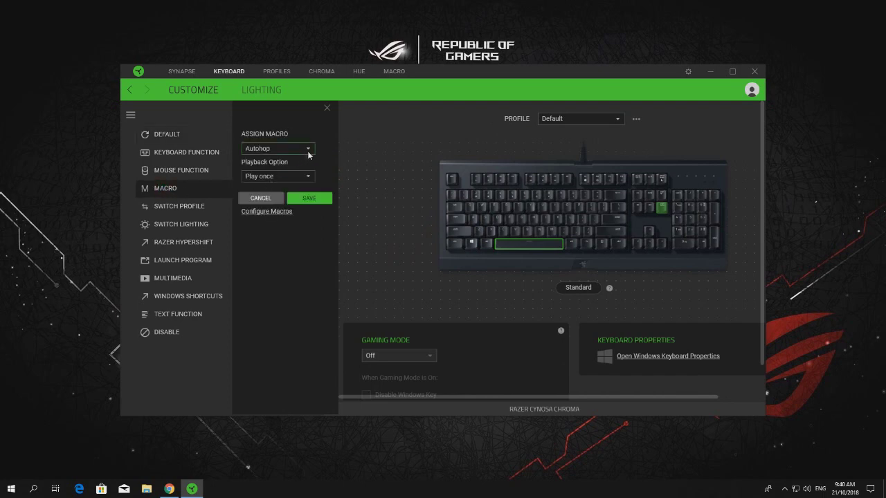
# Assign Autohop to the spacebar with 'Play while assigned key is pressed' playback and save.
pyautogui.click(309, 154)
pyautogui.click(304, 149)
pyautogui.click(309, 179)
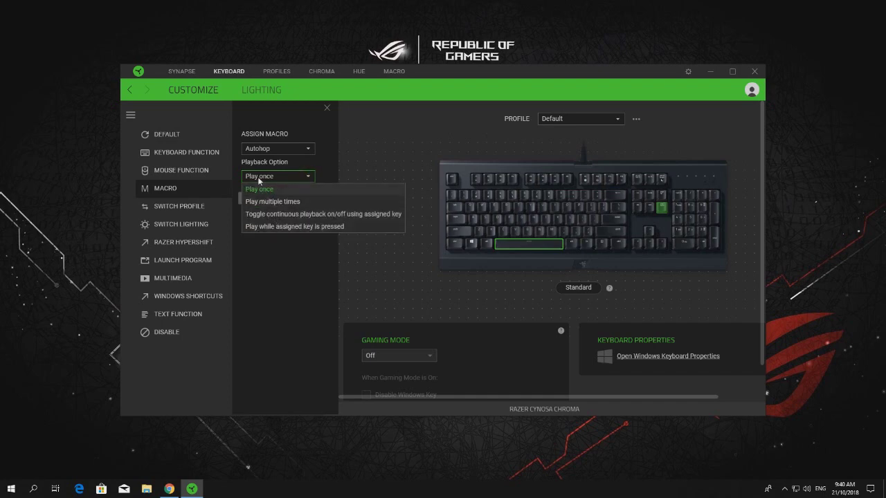
pyautogui.click(275, 227)
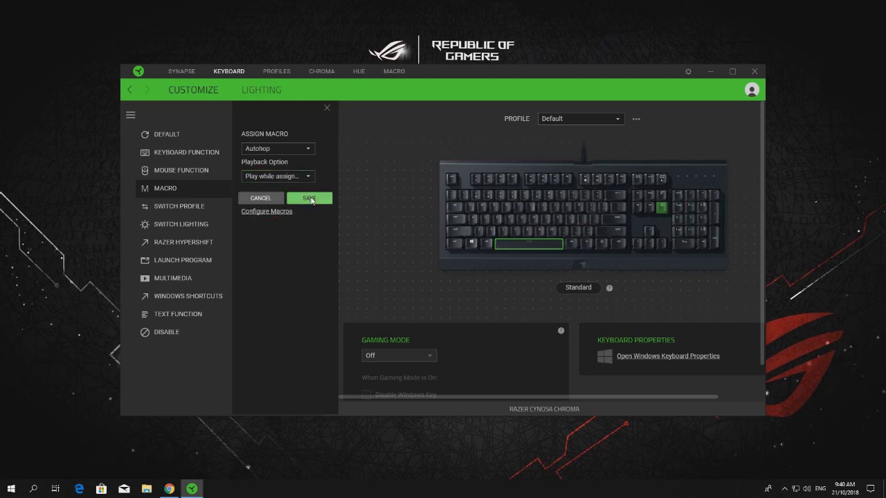
pyautogui.click(309, 198)
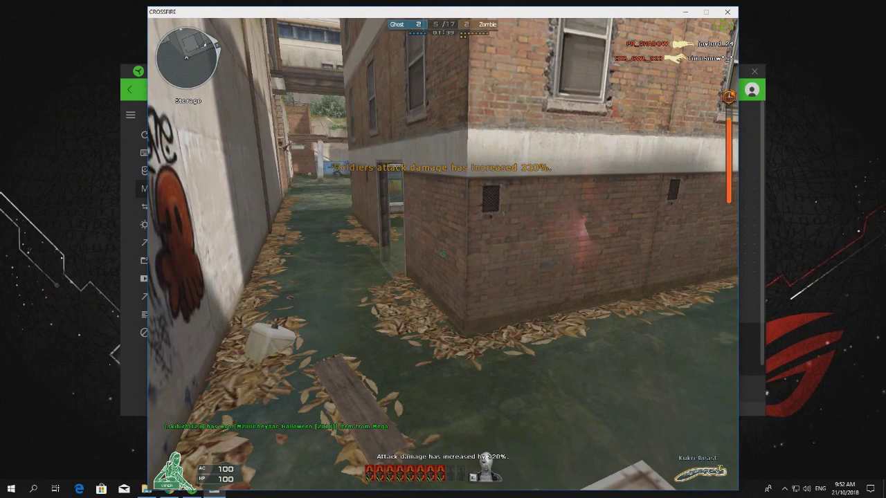
# Hop through alleys from Storage to Wayside and the Plaza wall, knifing nearby zombies.
pyautogui.press('w')
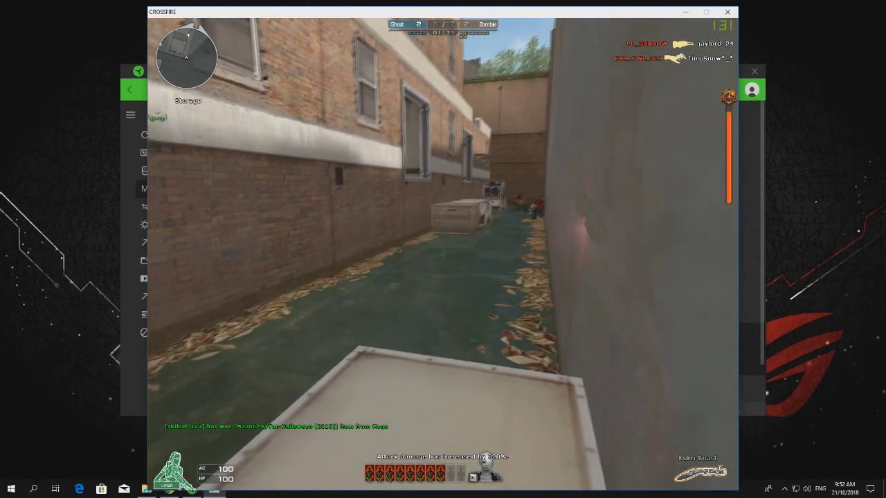
pyautogui.press('w')
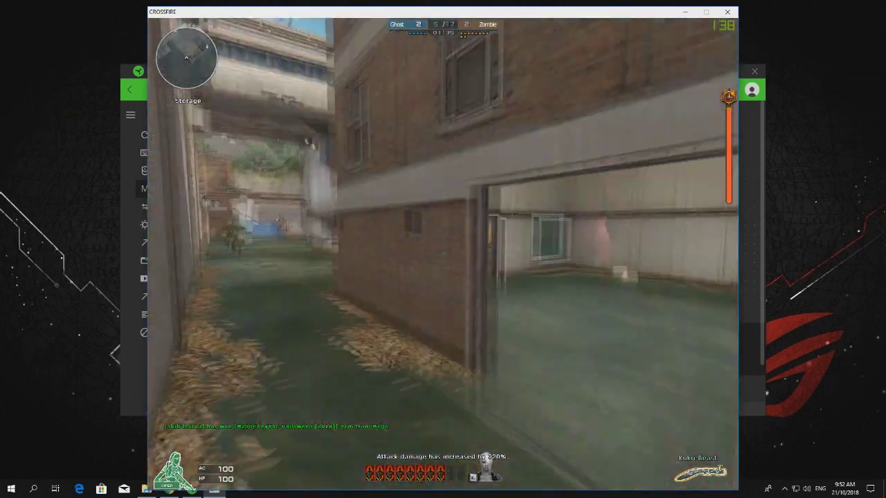
pyautogui.press('w')
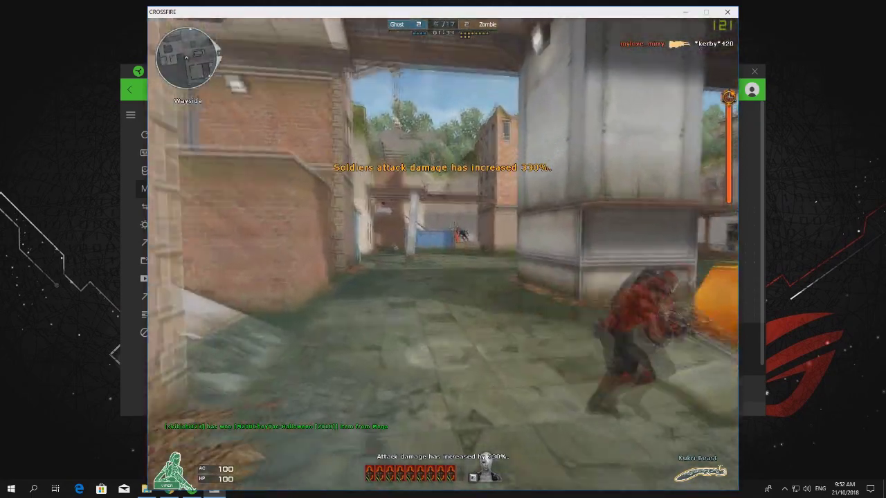
pyautogui.press('w')
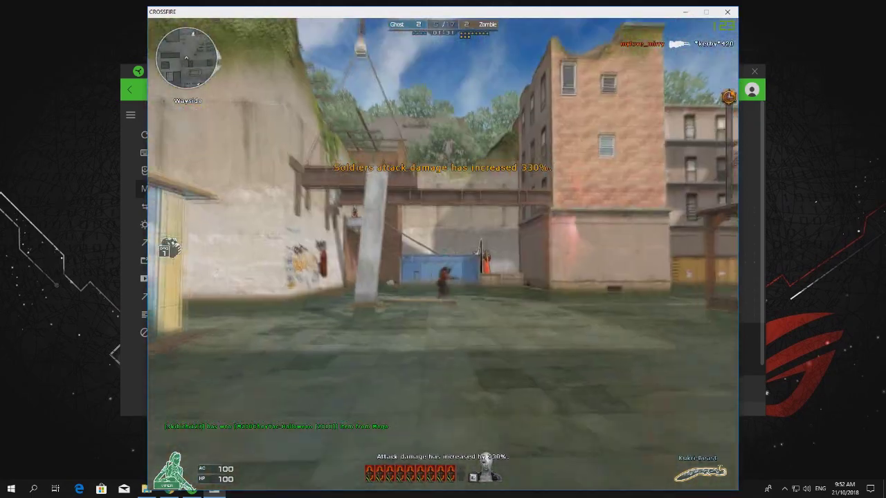
pyautogui.press('w')
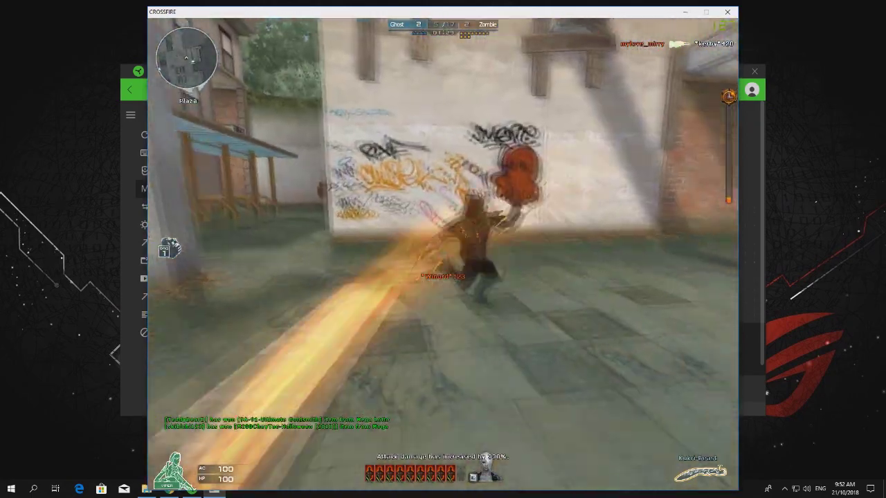
pyautogui.click(442, 249)
pyautogui.press('s')
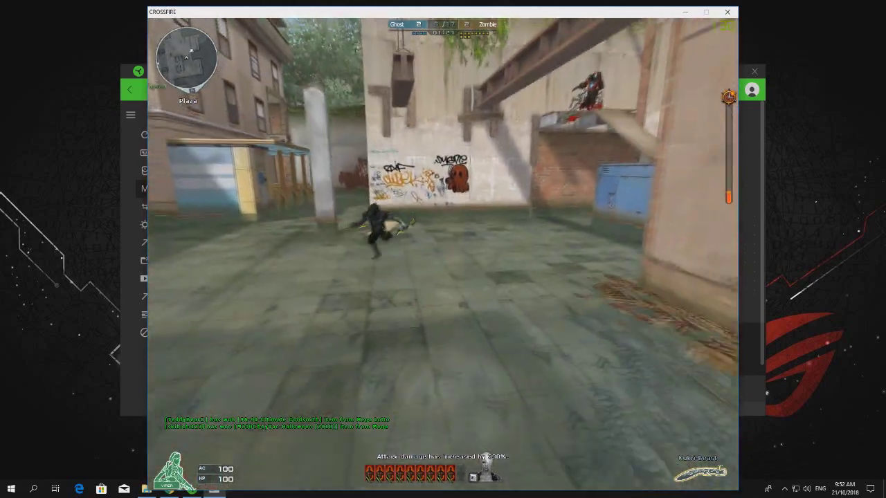
pyautogui.press('w')
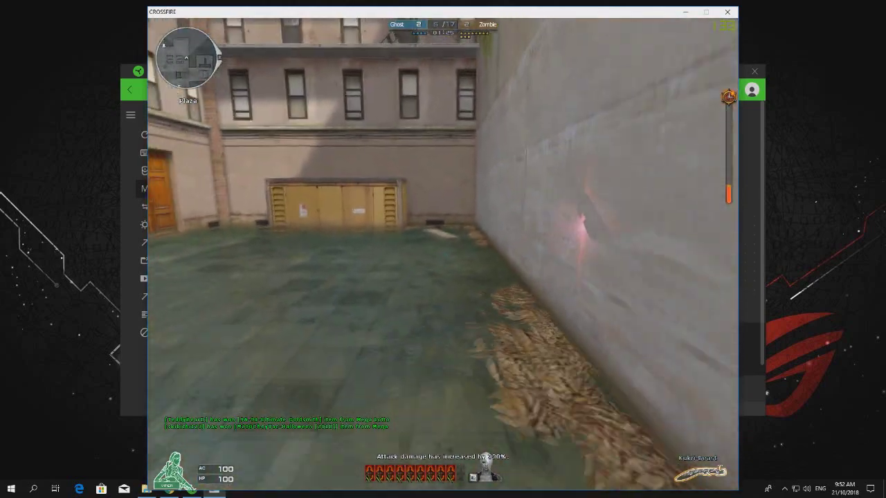
pyautogui.press('w')
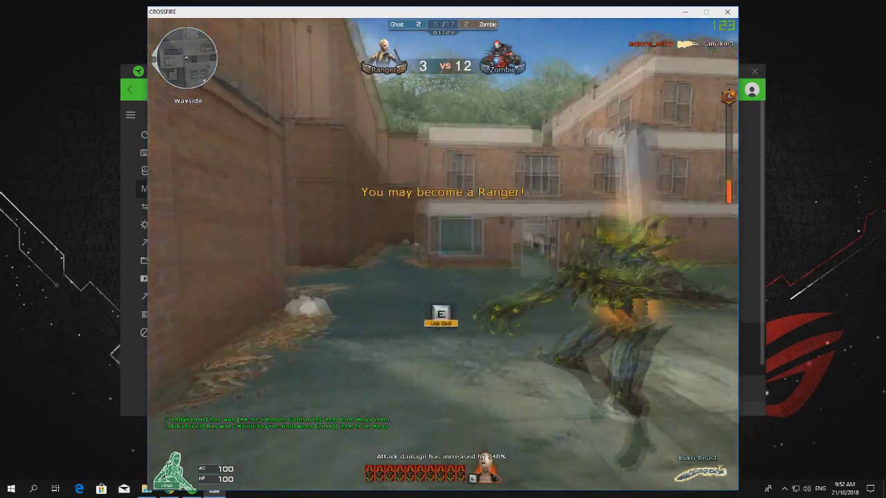
pyautogui.click(443, 249)
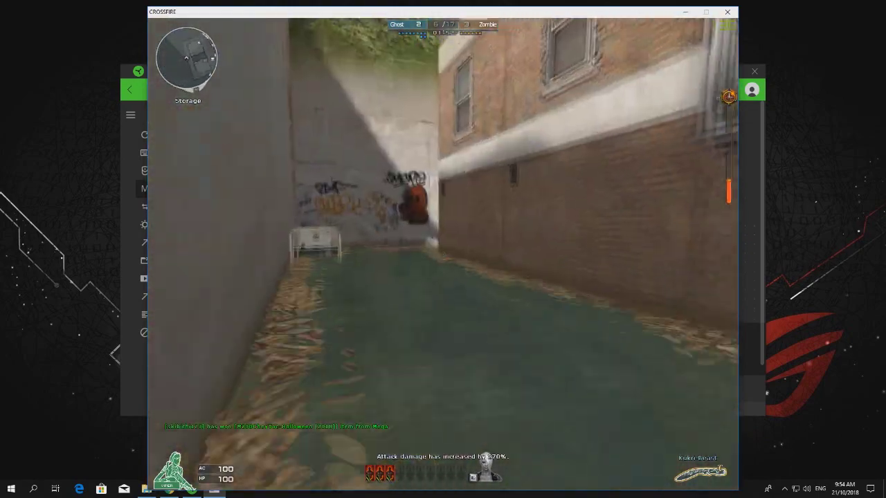
# Hop from the Storage rooftop down to the Wayside canal and up onto the rooftop terrace.
pyautogui.press('w')
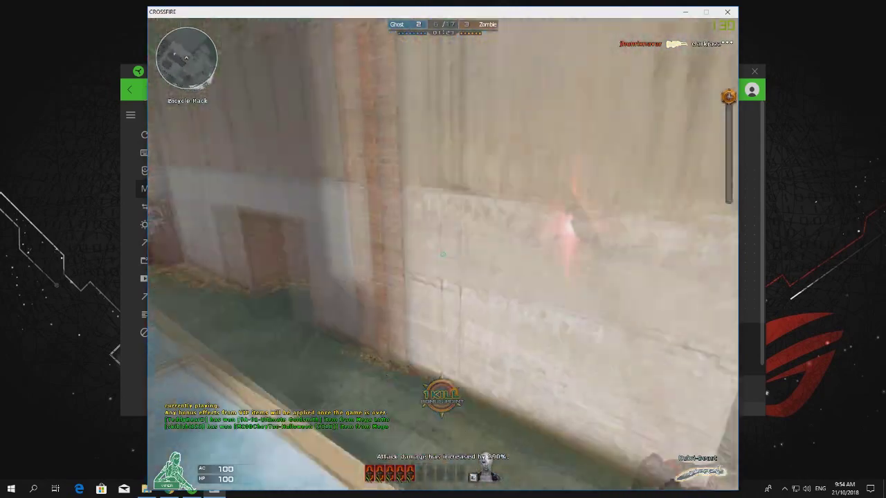
pyautogui.press('s')
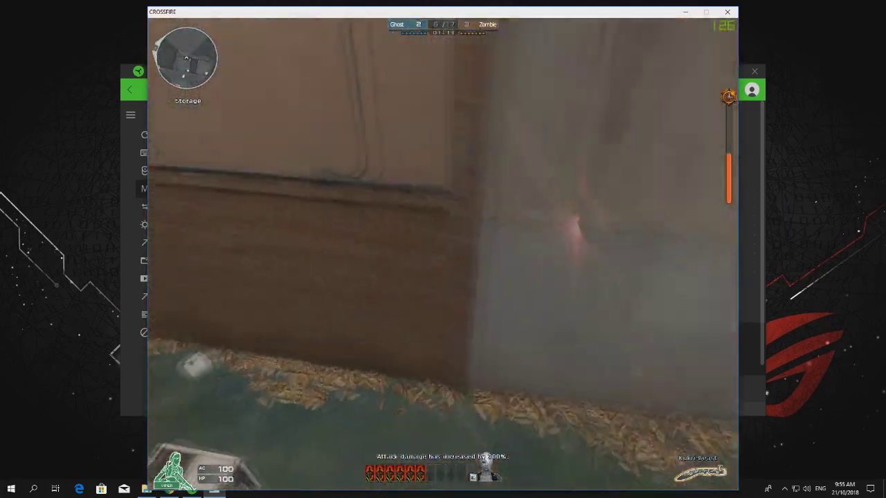
pyautogui.press('w')
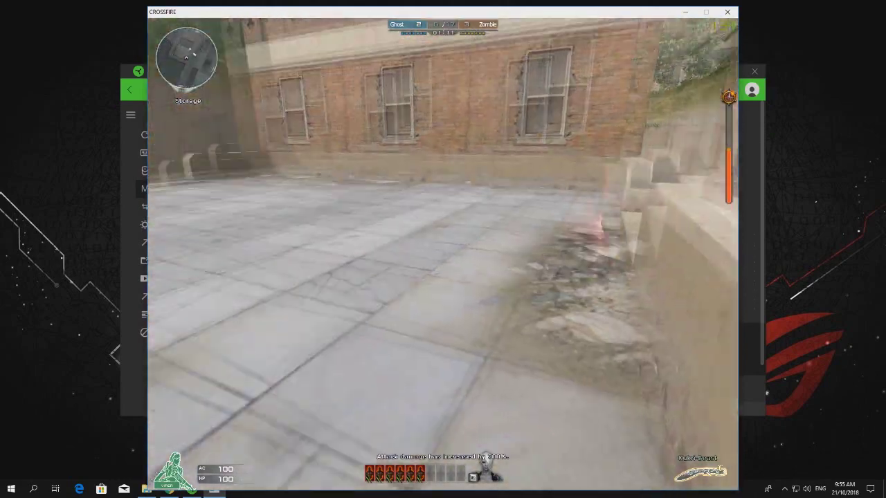
pyautogui.press('w')
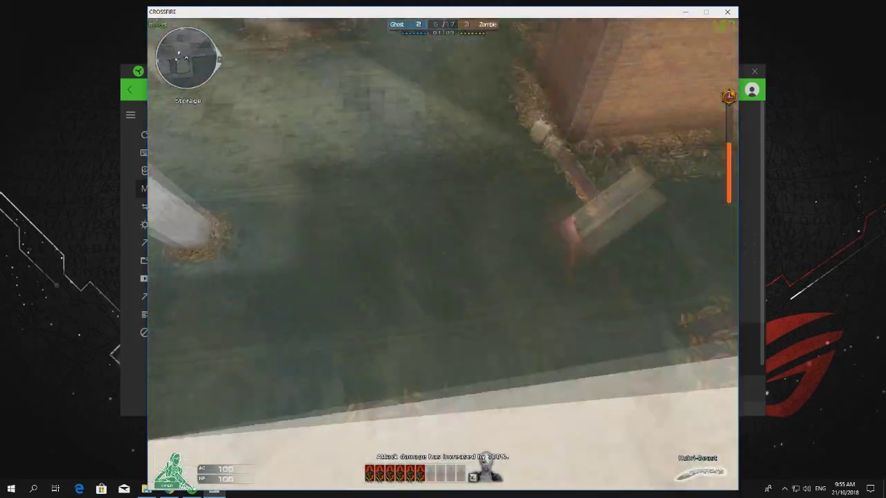